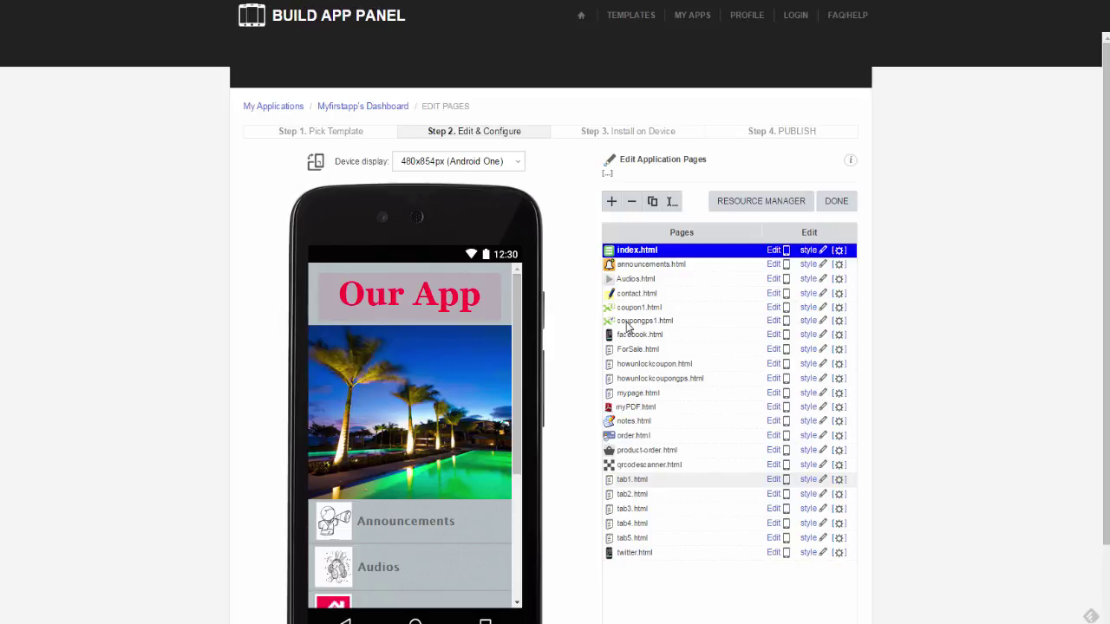
# Preview the coupongps1.html page through its Free Bible description, and open that page for editing
pyautogui.click(633, 323)
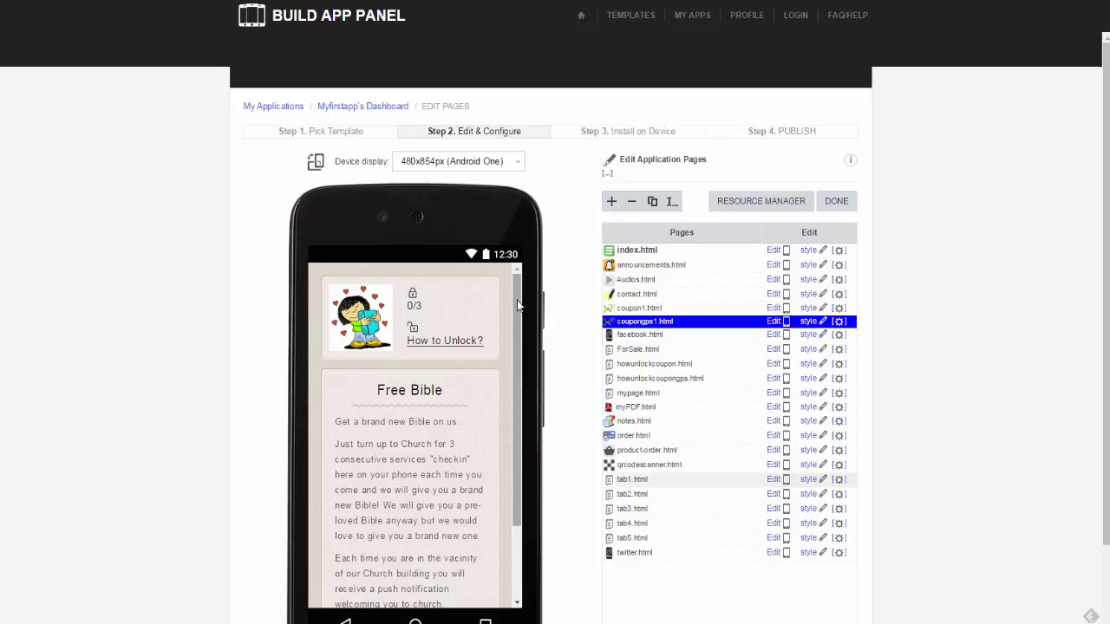
pyautogui.moveTo(516, 301); pyautogui.dragTo(516, 357)
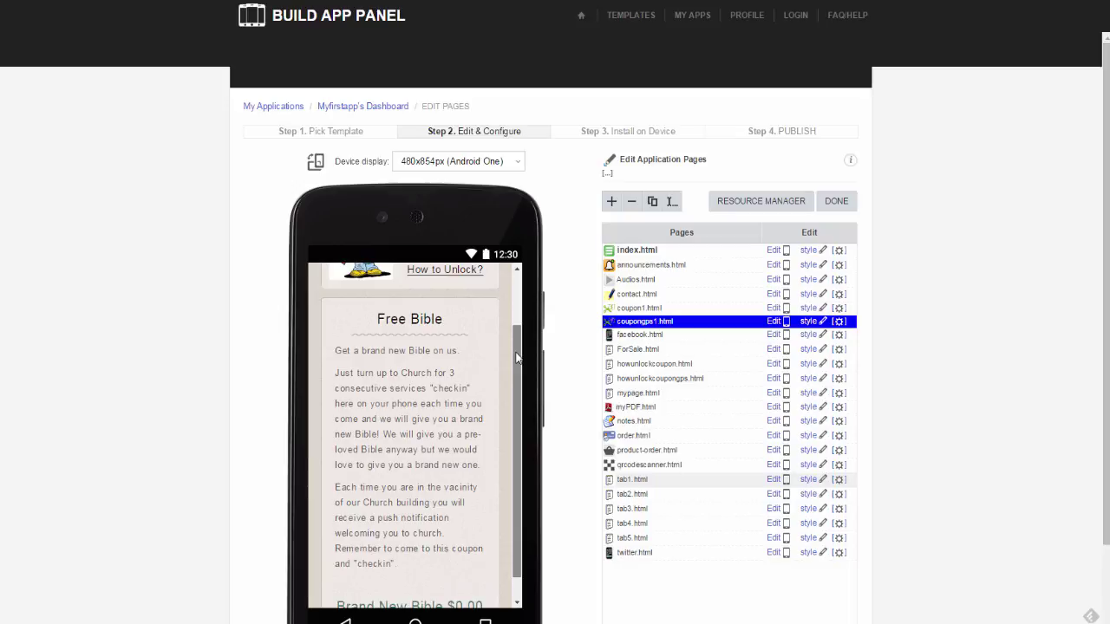
pyautogui.moveTo(516, 358); pyautogui.dragTo(517, 317)
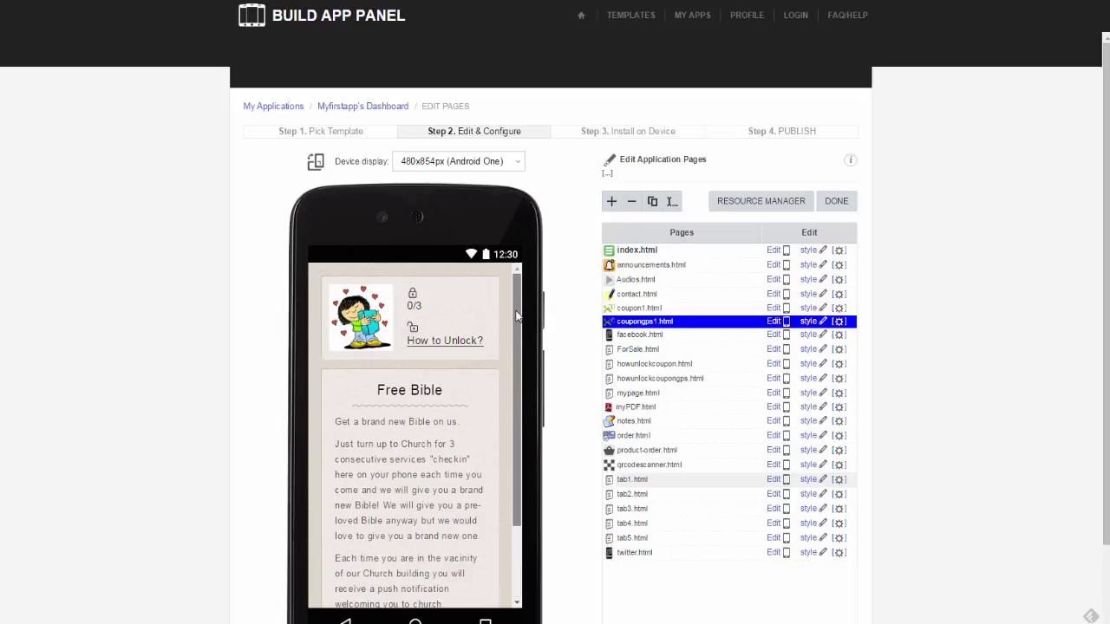
pyautogui.click(773, 323)
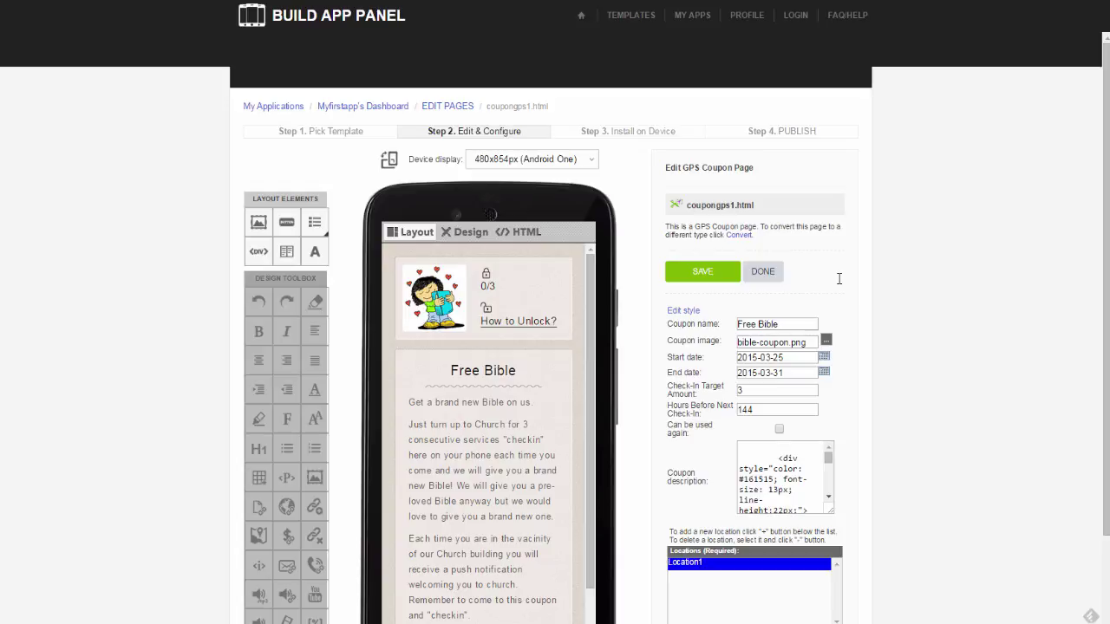
# Review the coupon name and preview bible-coupon.png in the in-app resources, leaving the coupon image selection as it is
pyautogui.scroll(-1, 839, 278)
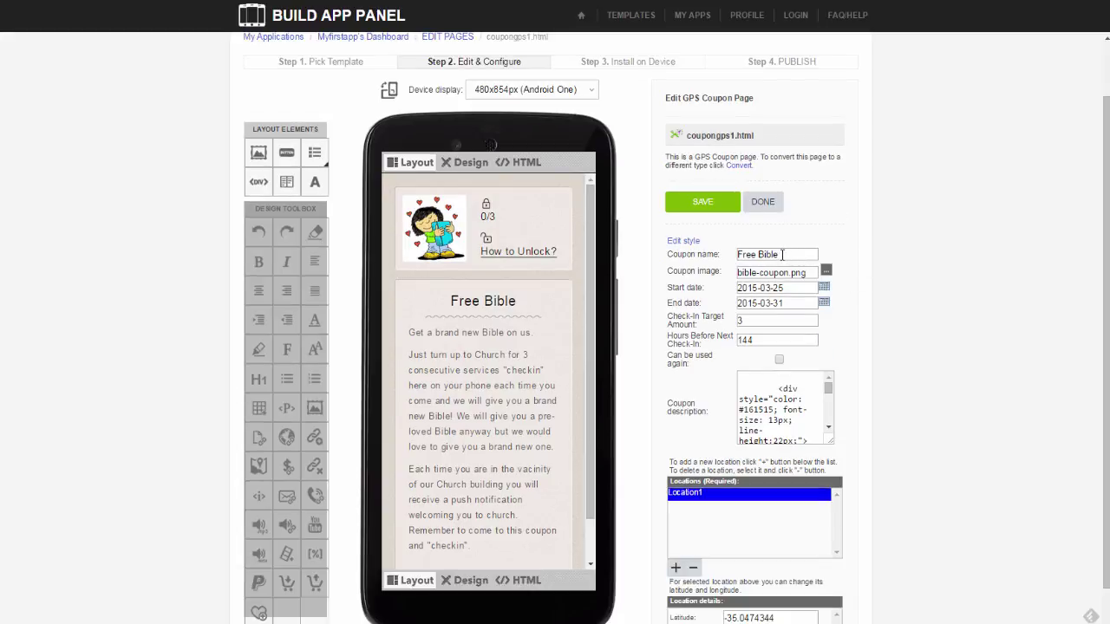
pyautogui.moveTo(782, 255); pyautogui.dragTo(735, 255)
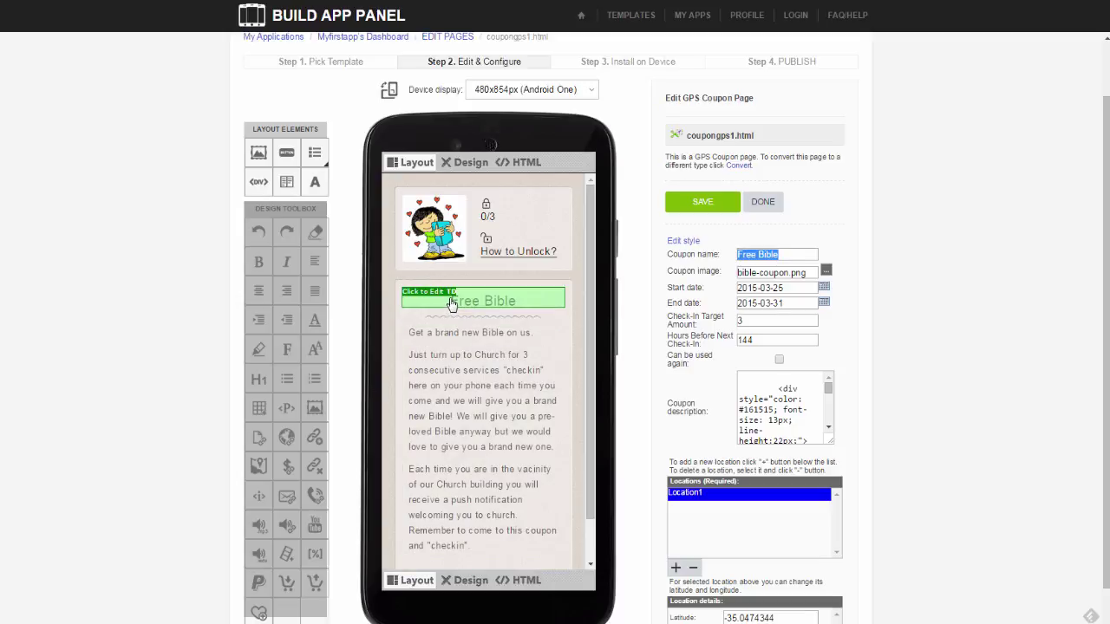
pyautogui.click(827, 274)
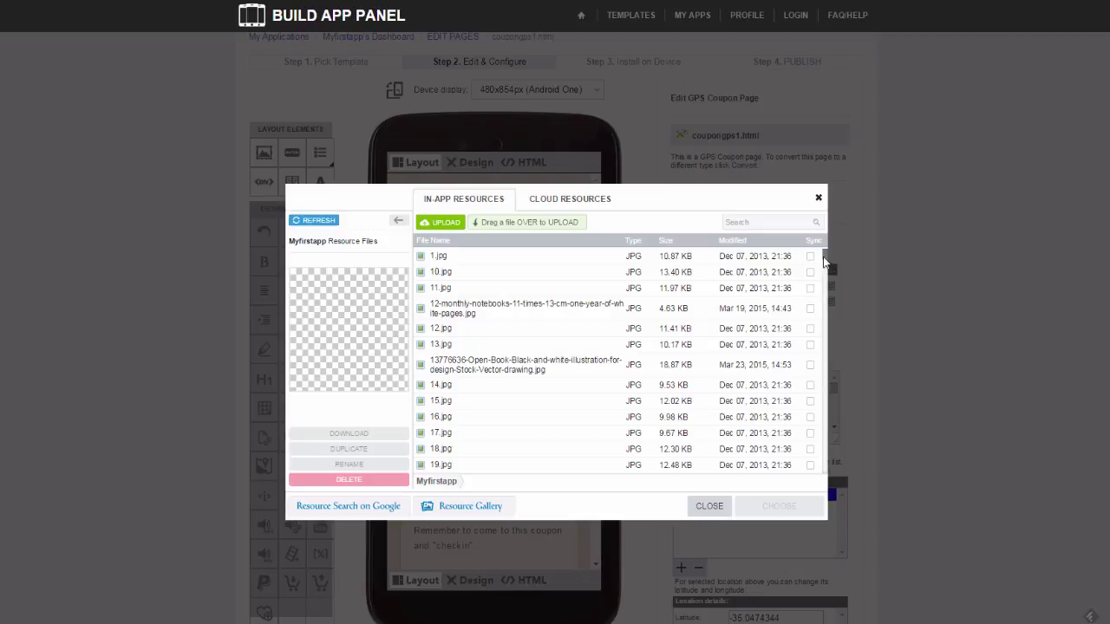
pyautogui.moveTo(825, 261); pyautogui.dragTo(821, 293)
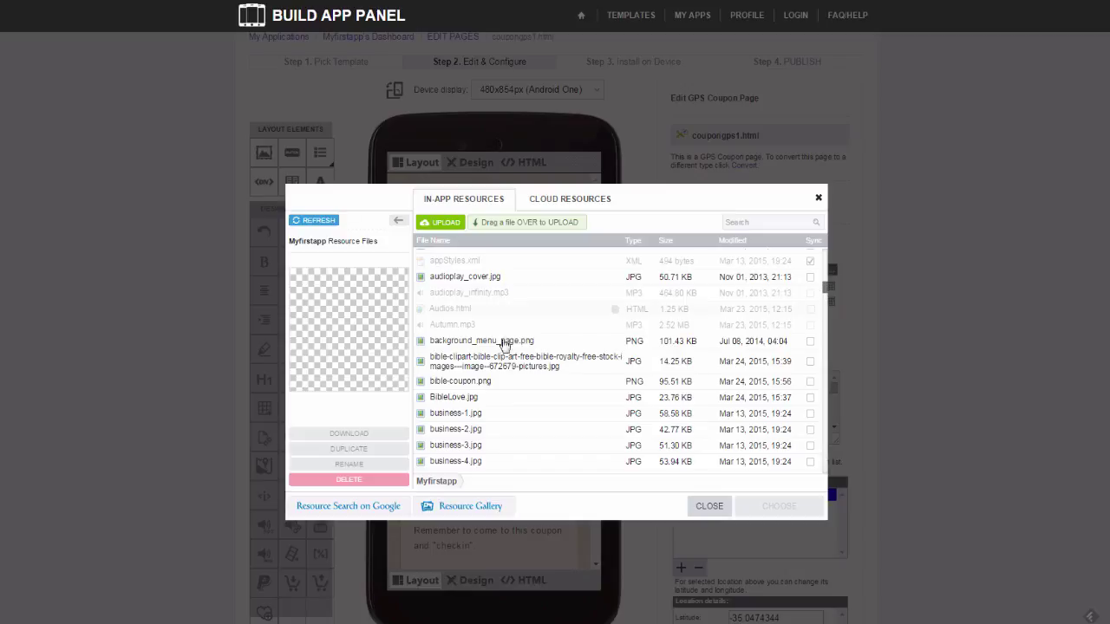
pyautogui.click(443, 384)
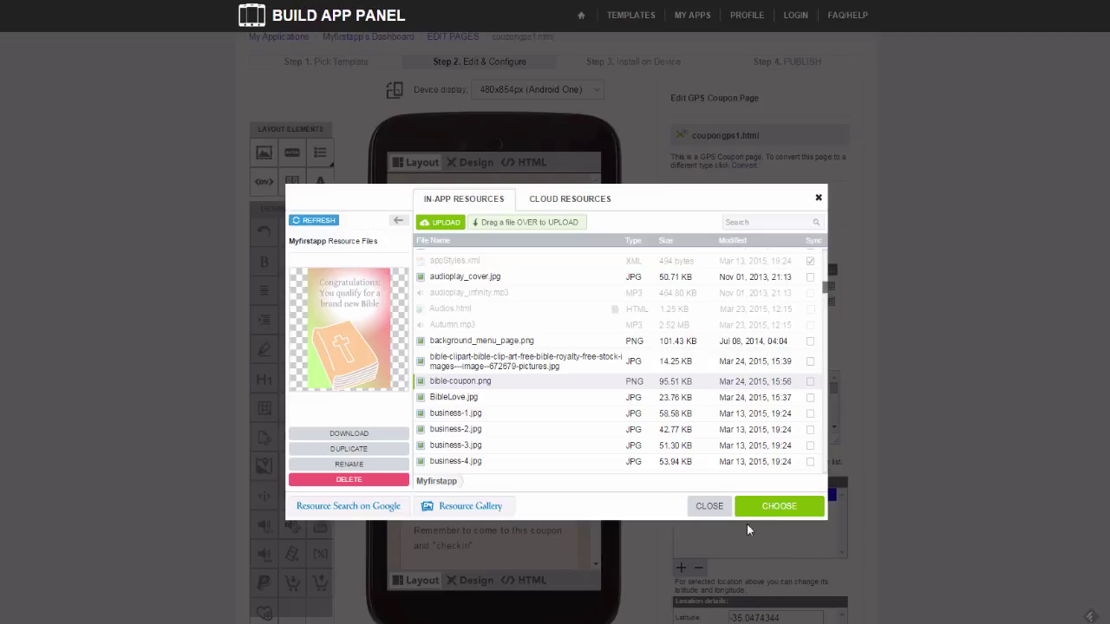
pyautogui.click(710, 510)
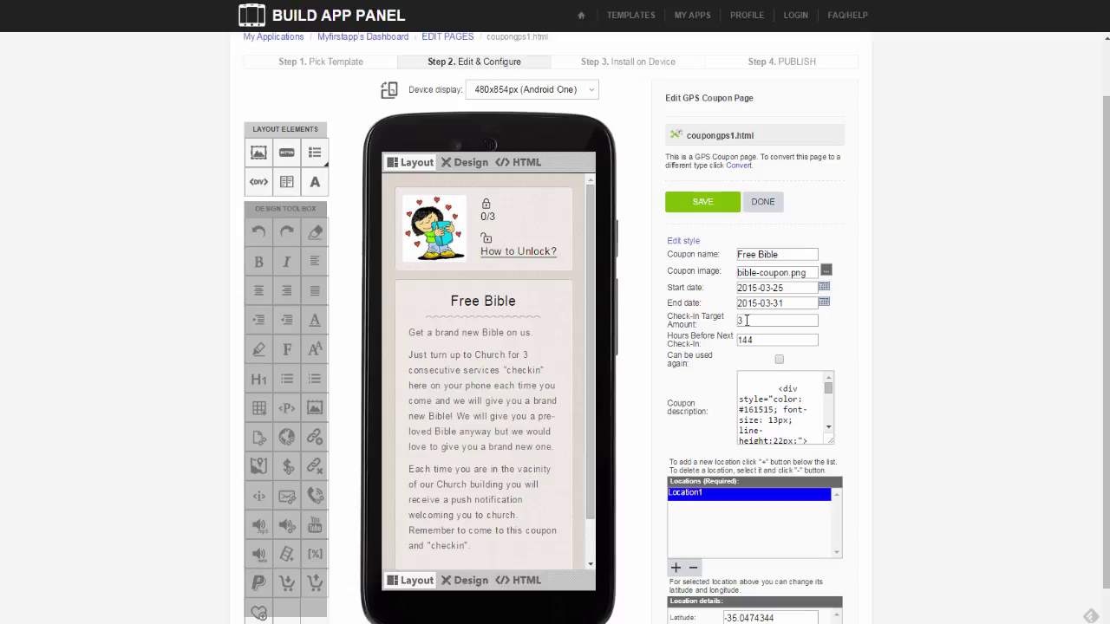
# Review the check-in target amount, the hours before next check-in, and the coupon description's HTML through to the price line
pyautogui.click(760, 340)
pyautogui.click(746, 320)
pyautogui.scroll(-2, 896, 429)
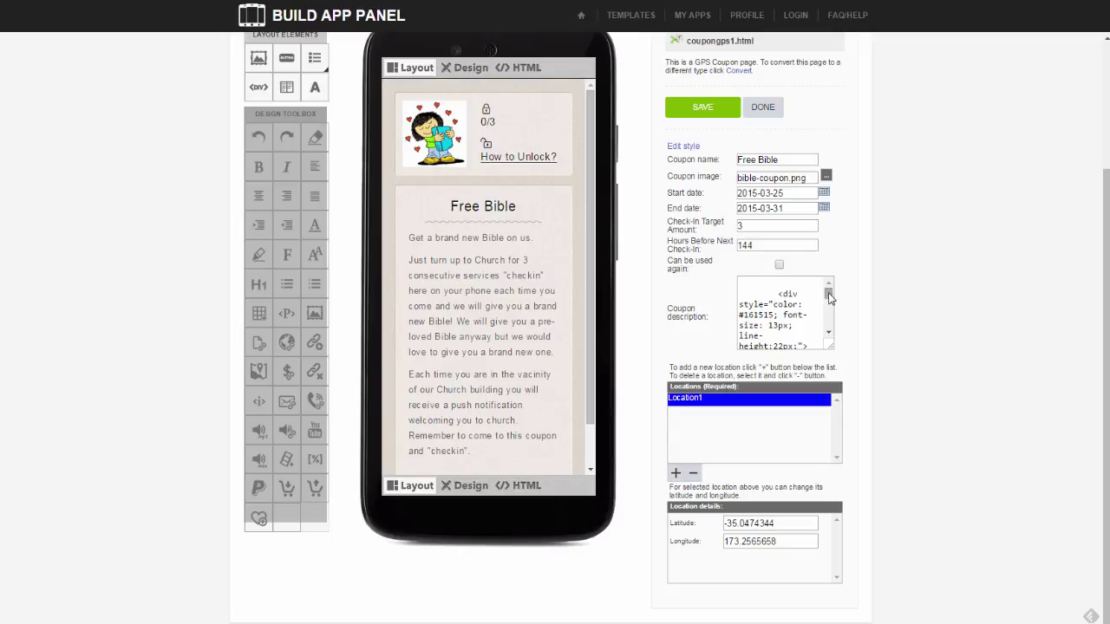
pyautogui.moveTo(829, 298); pyautogui.dragTo(830, 305)
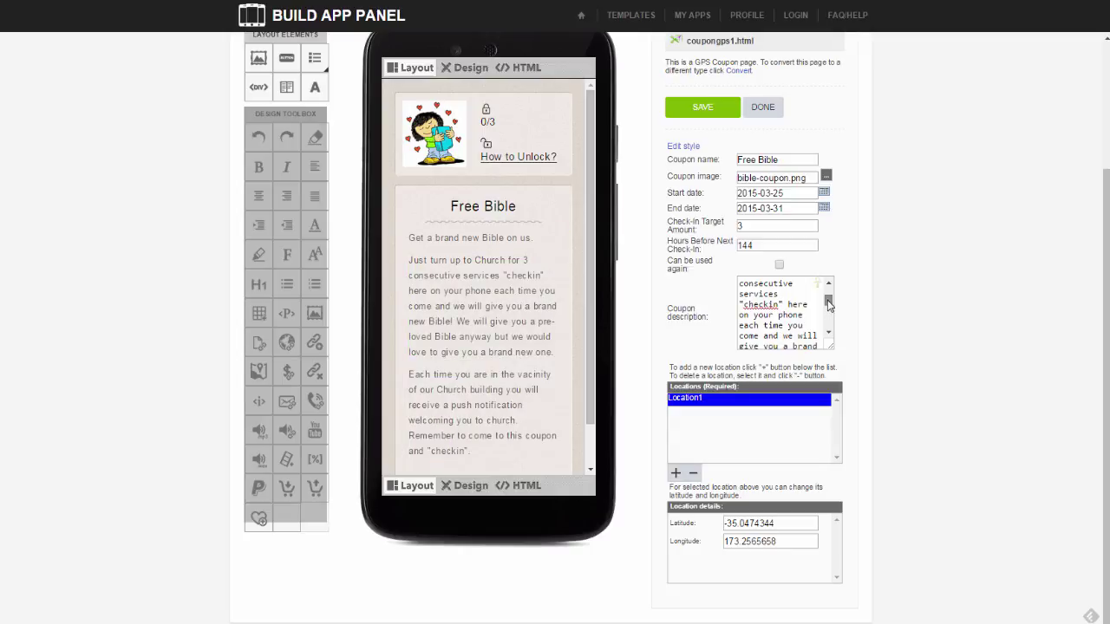
pyautogui.moveTo(829, 305); pyautogui.dragTo(828, 326)
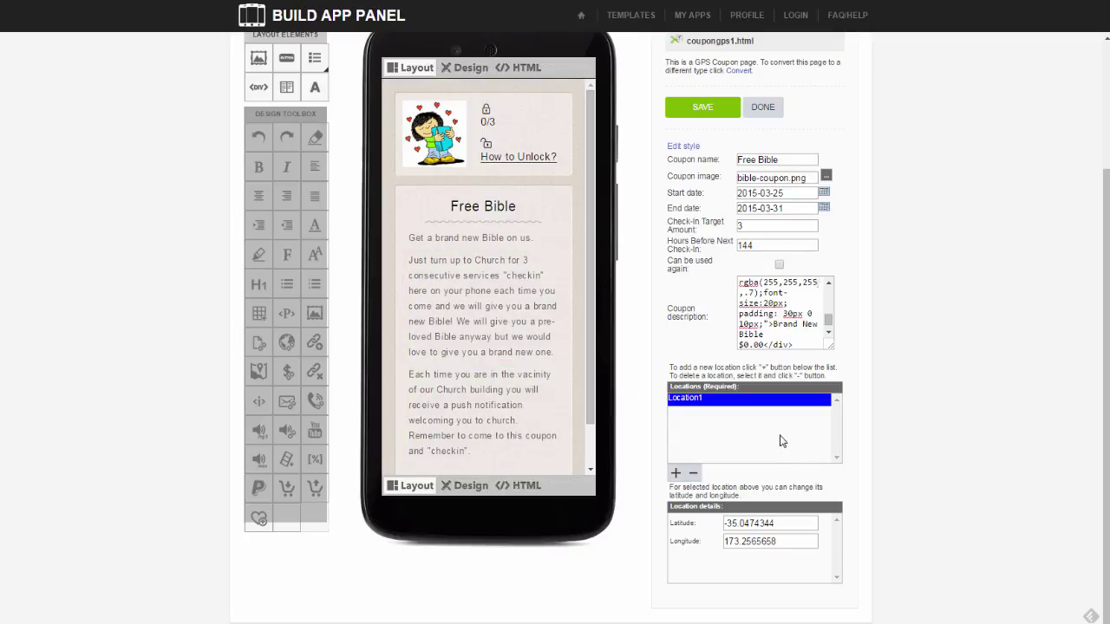
pyautogui.scroll(-1, 780, 442)
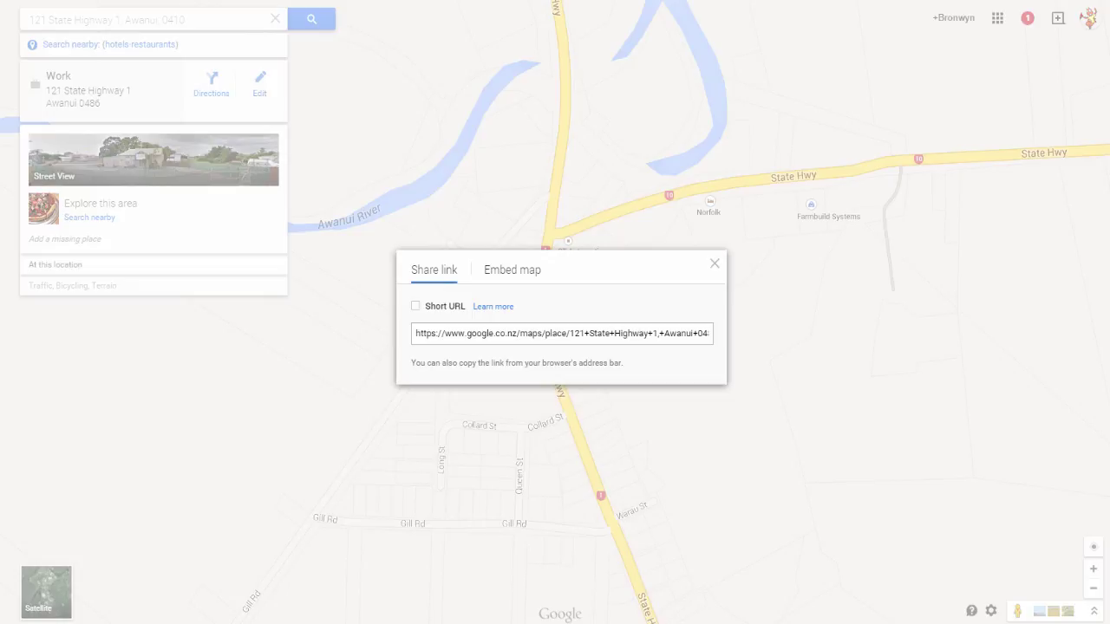
# Copy the latitude -35.0474344 from the Google Maps URL and paste it as Location1's latitude in Build App Panel
pyautogui.rightClick(533, 0)
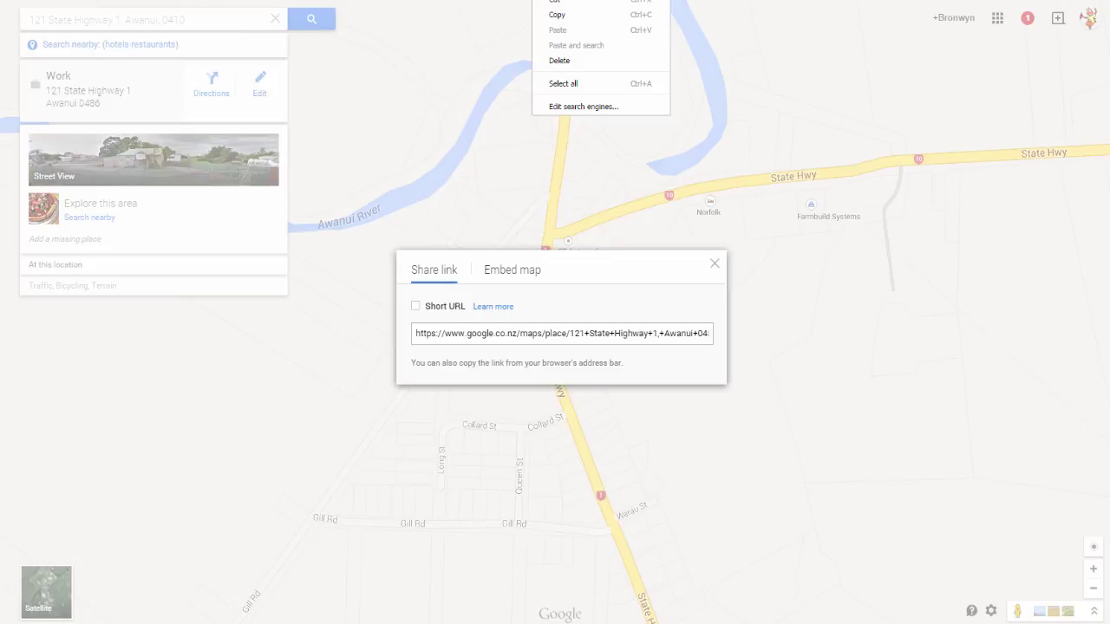
pyautogui.click(556, 15)
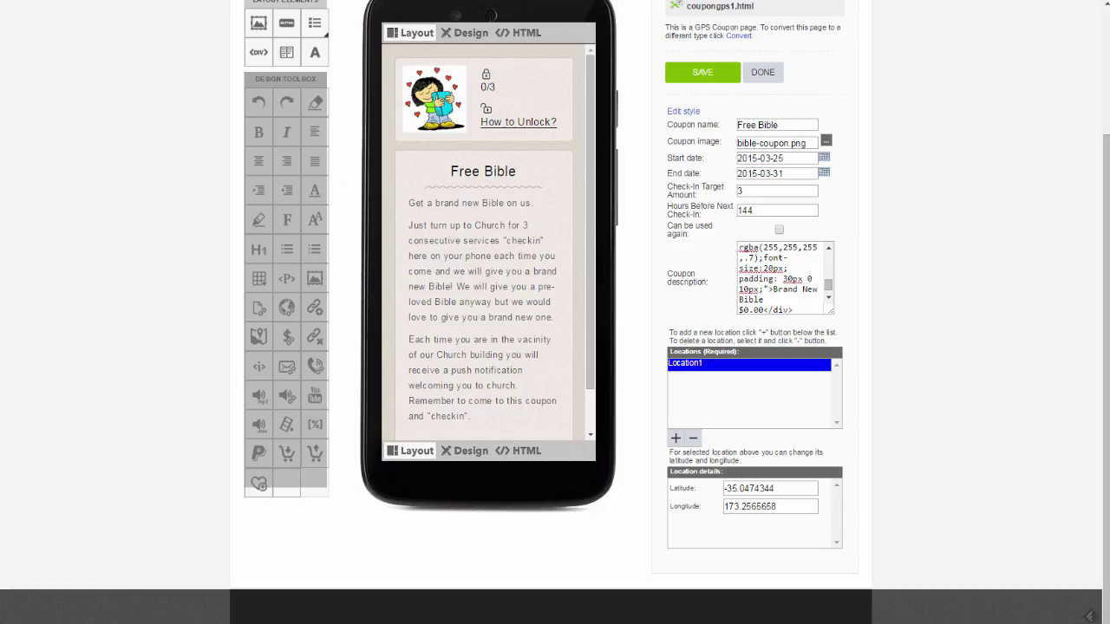
pyautogui.click(776, 488)
pyautogui.moveTo(776, 488); pyautogui.dragTo(726, 490)
pyautogui.rightClick(727, 490)
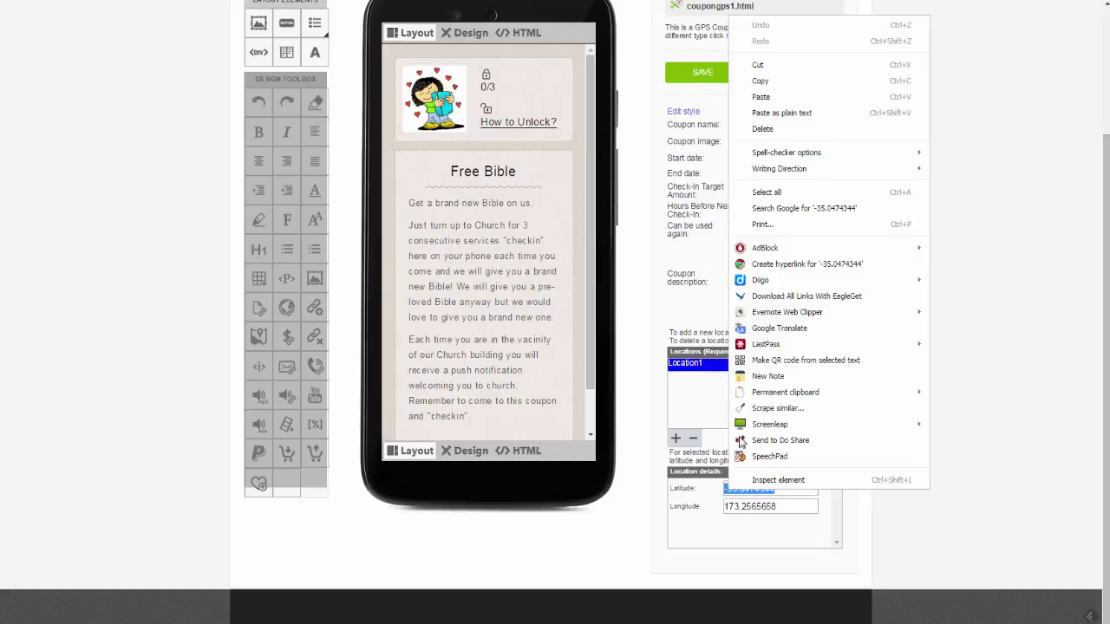
pyautogui.click(771, 100)
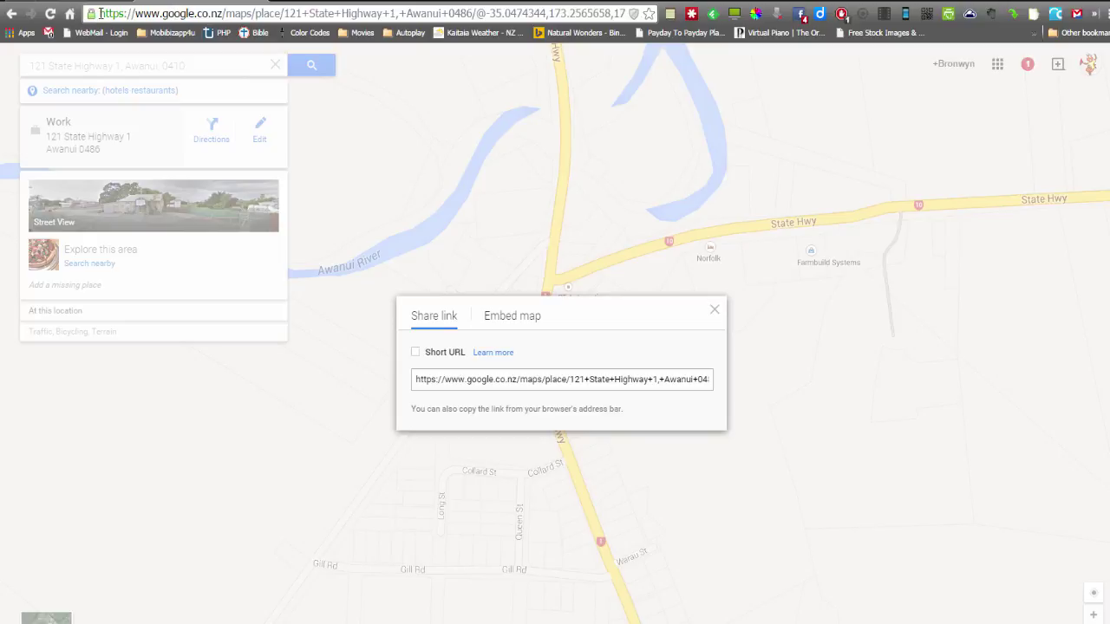
# Examine the Google Maps URL to identify the latitude and longitude after the @ sign
pyautogui.moveTo(99, 13); pyautogui.dragTo(487, 14)
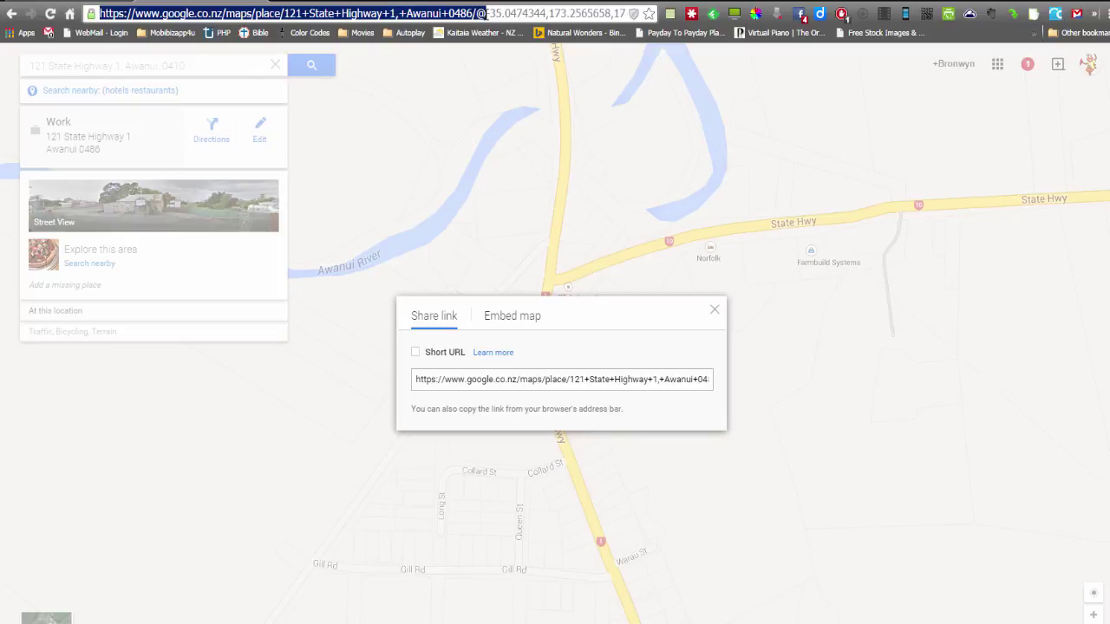
pyautogui.click(487, 14)
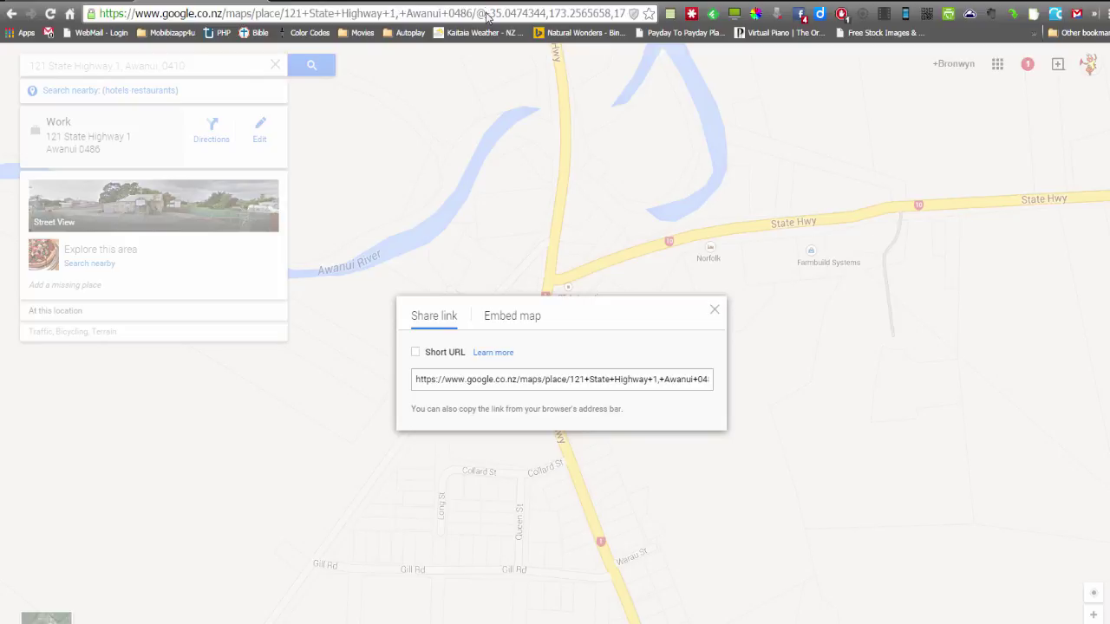
pyautogui.moveTo(487, 14); pyautogui.dragTo(547, 14)
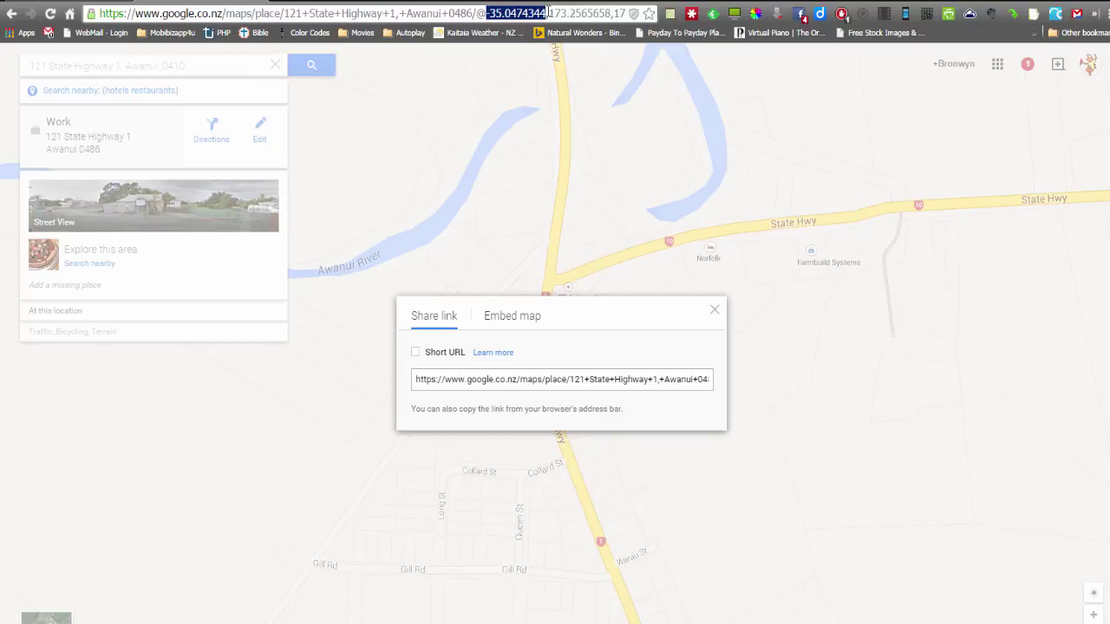
pyautogui.moveTo(550, 14); pyautogui.dragTo(608, 14)
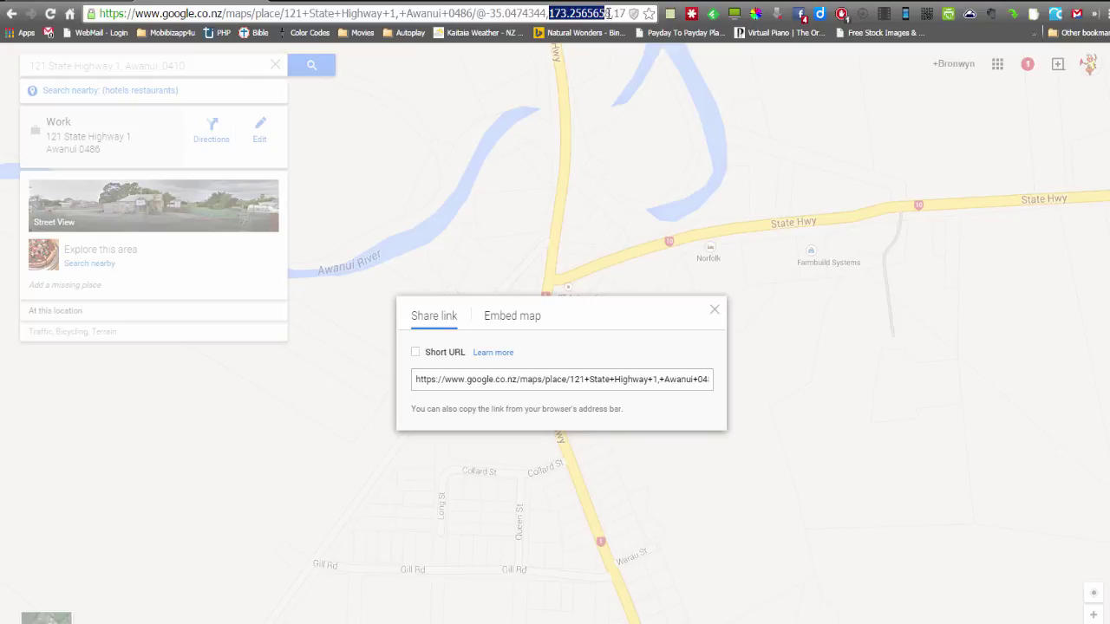
pyautogui.click(609, 14)
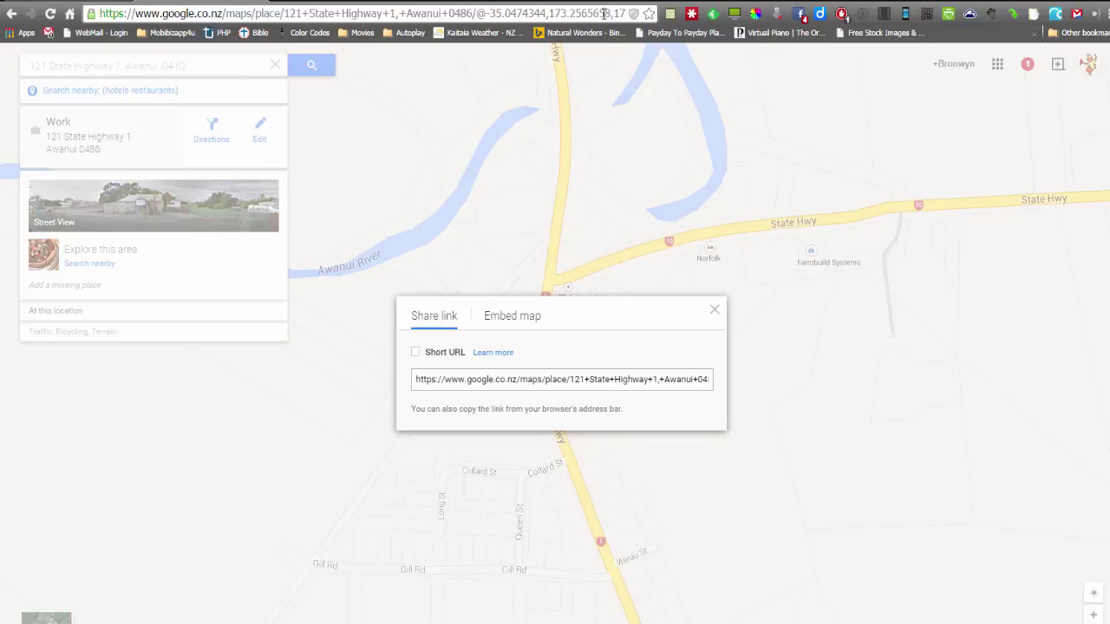
# Copy the longitude 173.2565658 from the Google Maps URL and paste it as Location1's longitude in Build App Panel
pyautogui.moveTo(610, 14); pyautogui.dragTo(548, 13)
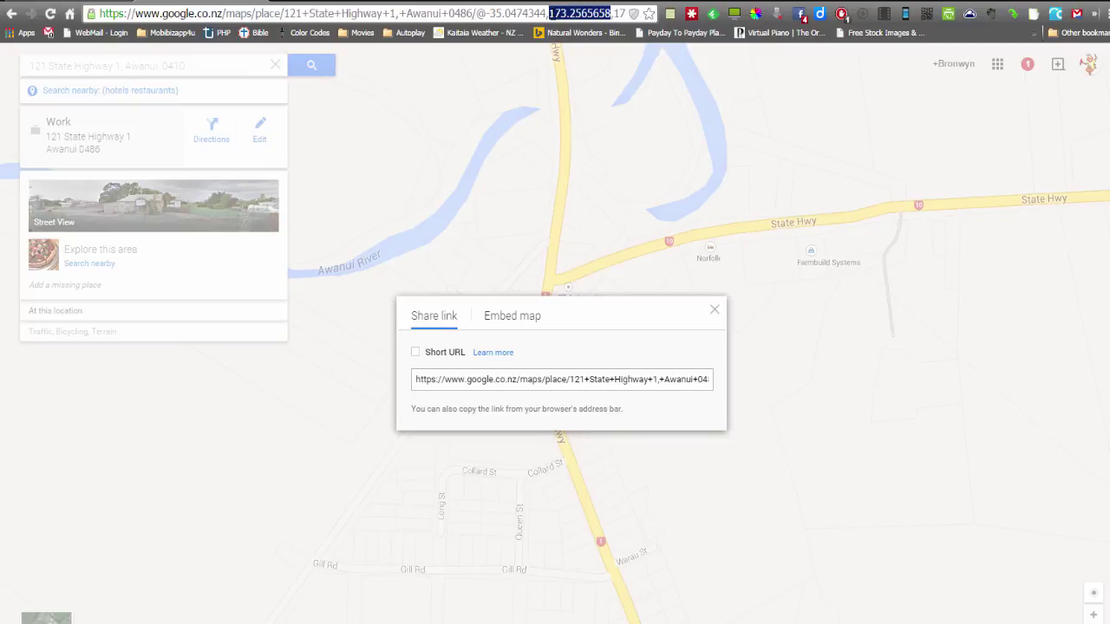
pyautogui.rightClick(560, 15)
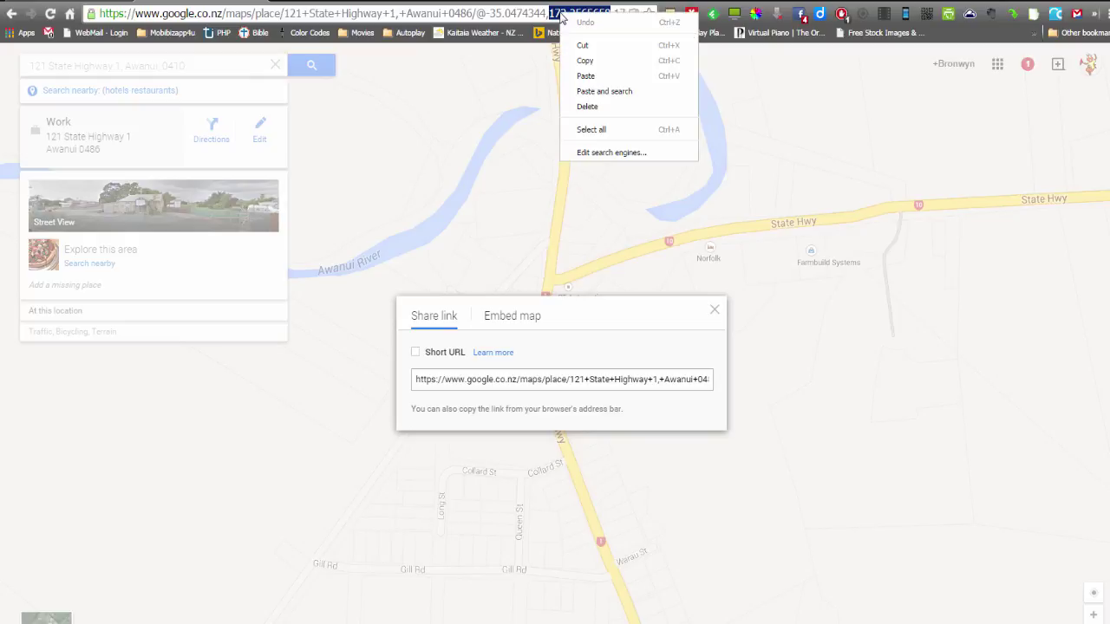
pyautogui.click(585, 63)
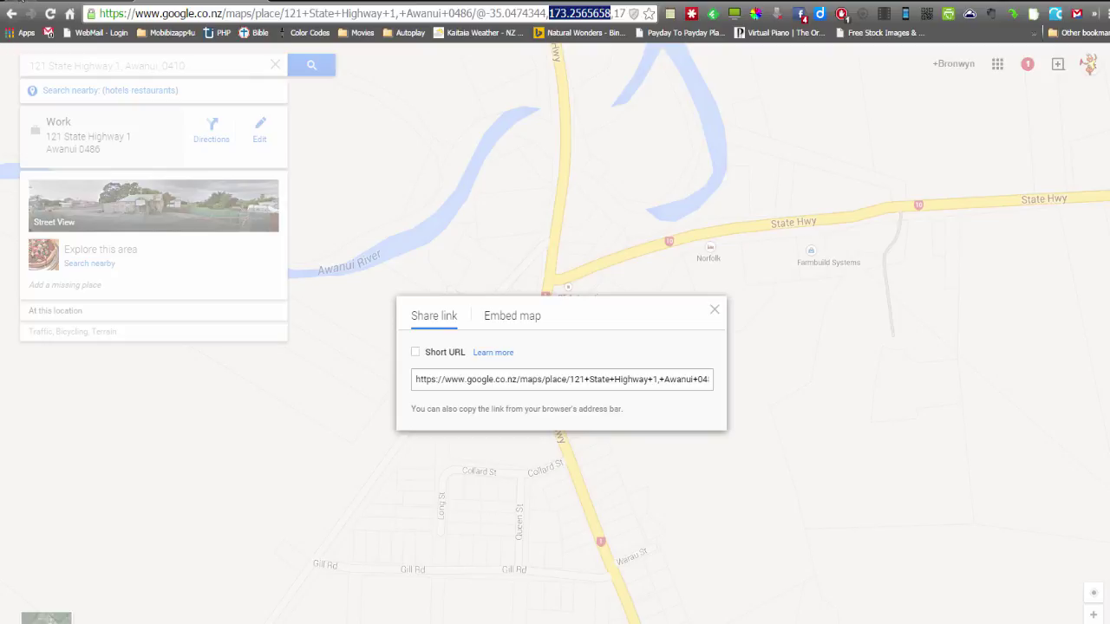
pyautogui.hotkey('alt', 'Tab')
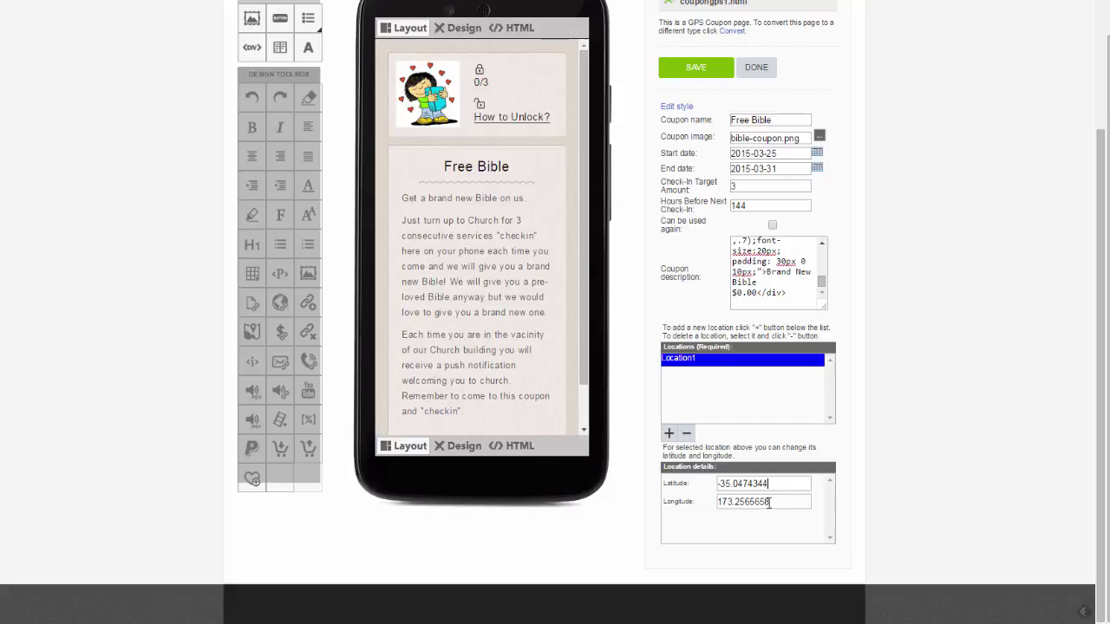
pyautogui.moveTo(770, 502); pyautogui.dragTo(716, 502)
pyautogui.rightClick(727, 503)
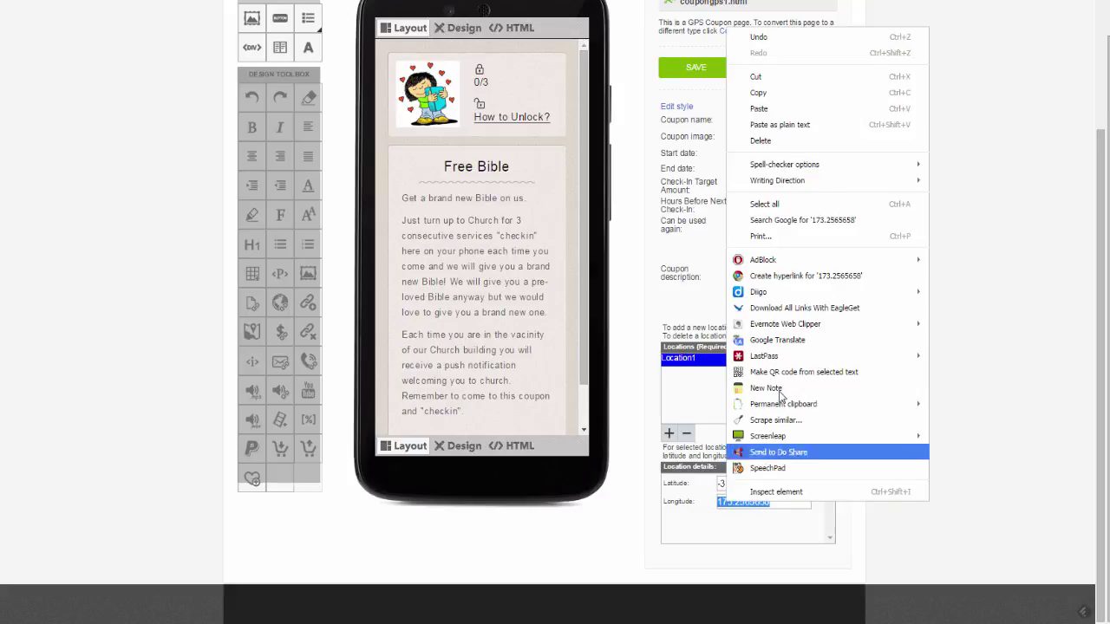
pyautogui.click(761, 110)
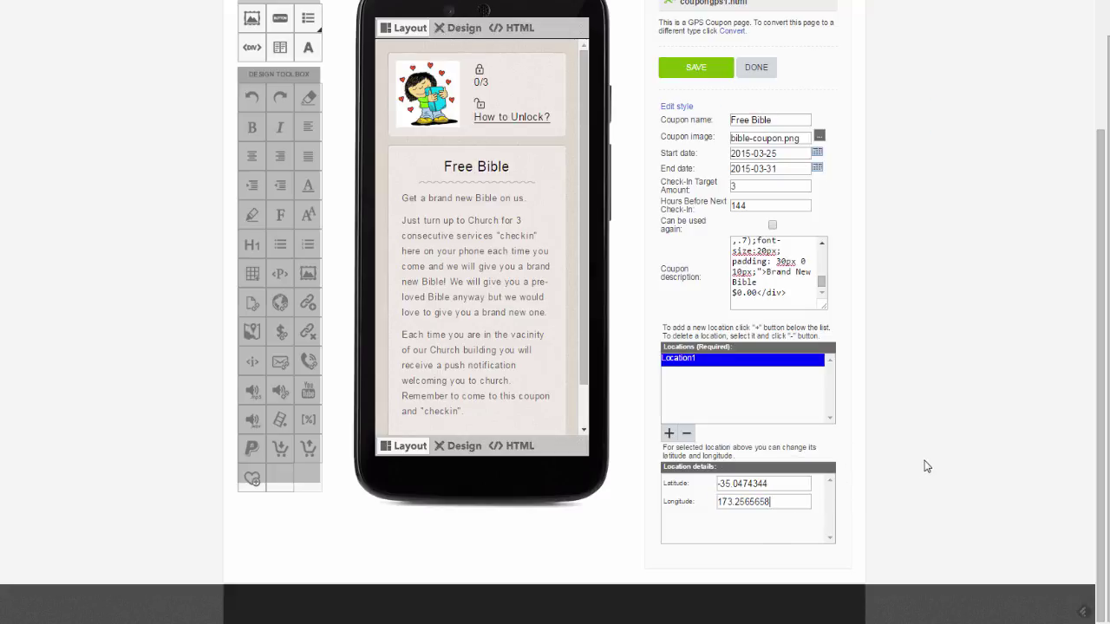
# Save the GPS coupon page coupongps1.html
pyautogui.scroll(1, 927, 467)
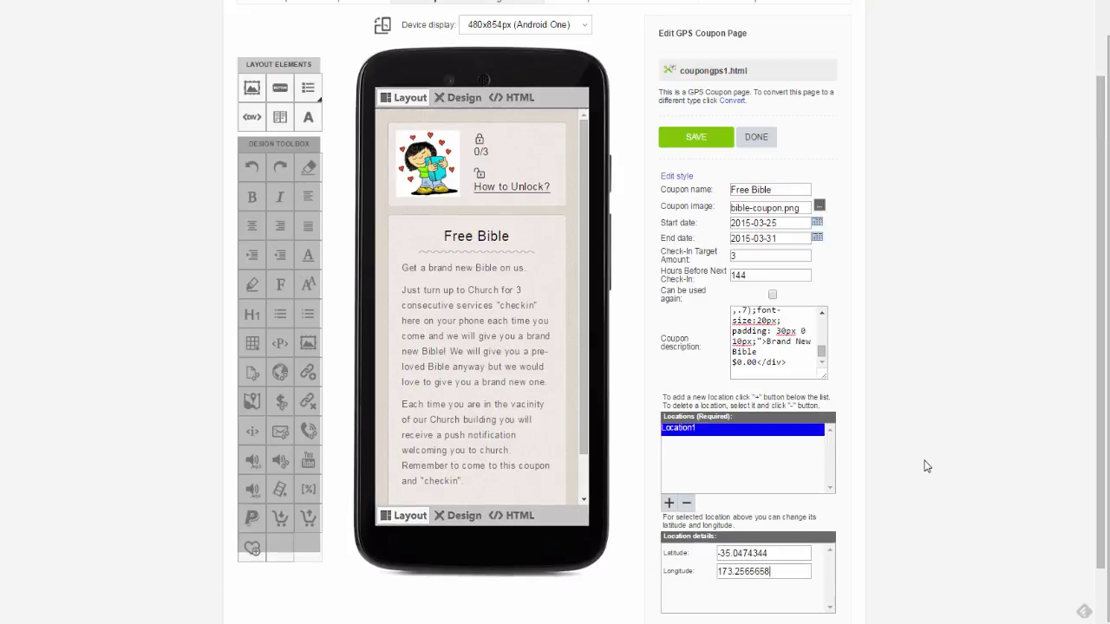
pyautogui.click(697, 143)
pyautogui.click(696, 139)
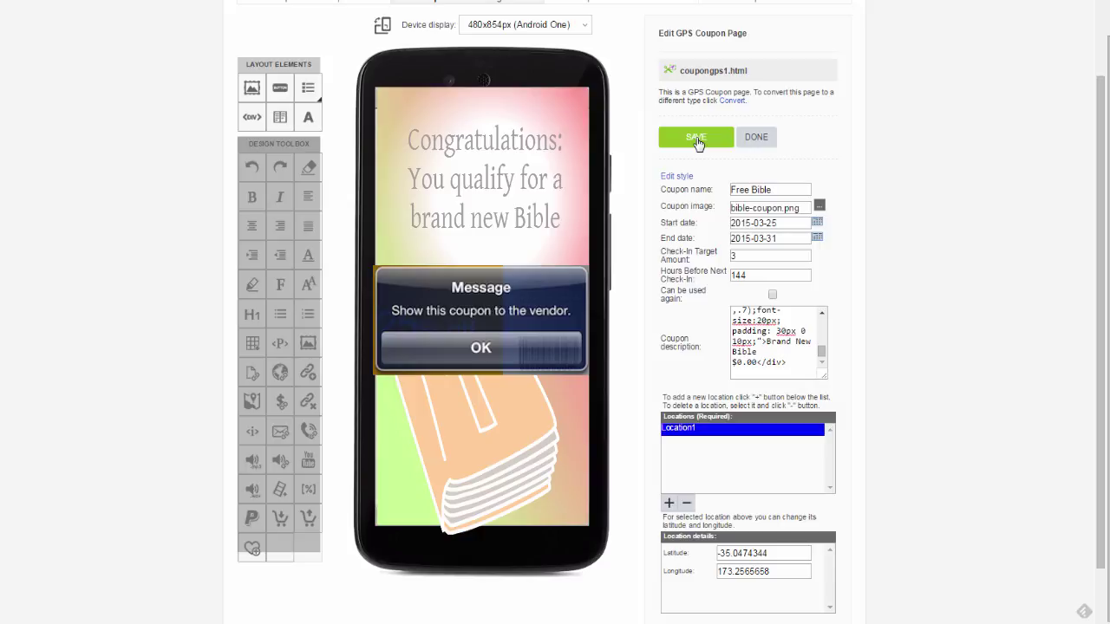
pyautogui.click(696, 139)
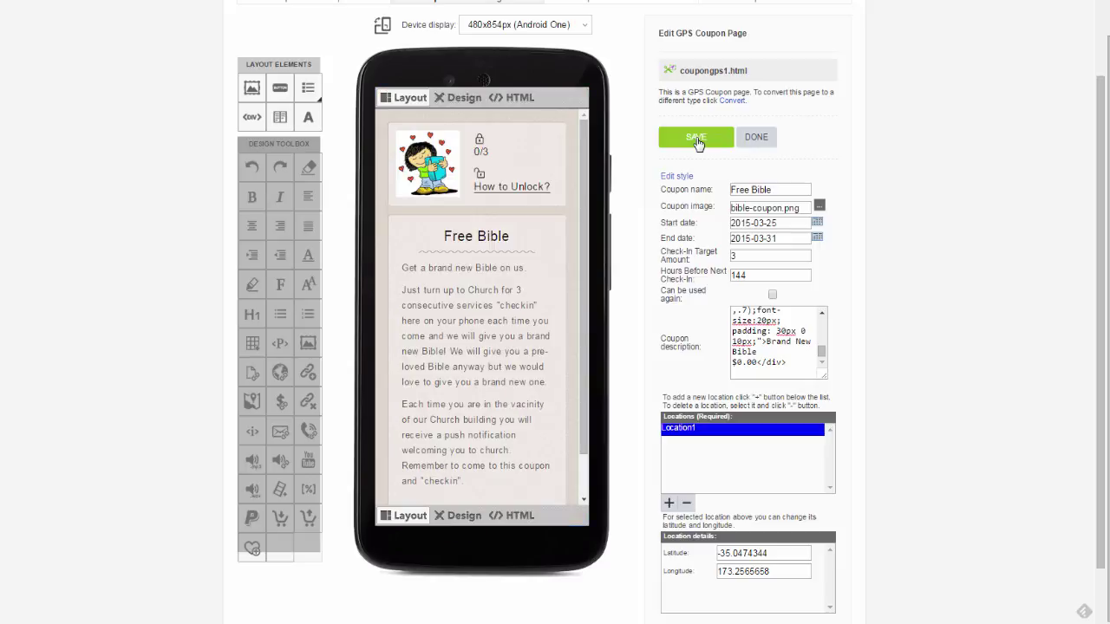